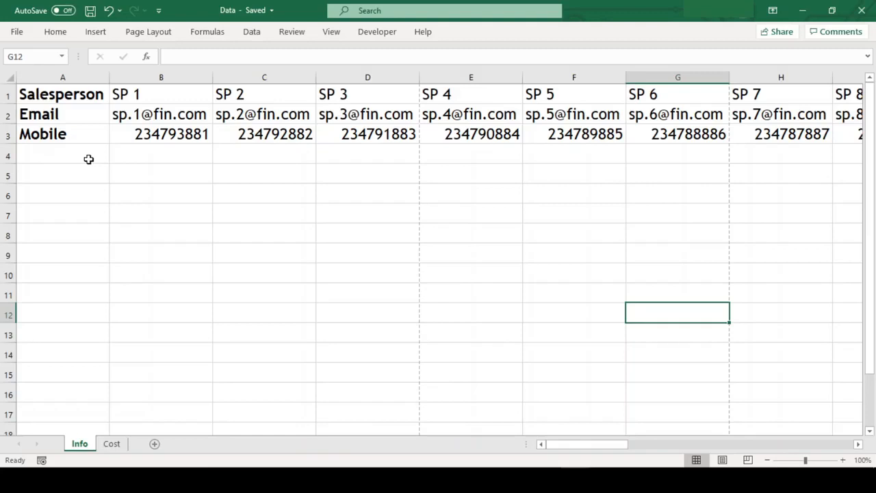
# Examine the salesperson cost columns on the Cost sheet and the row labels on the Info sheet.
pyautogui.click(112, 443)
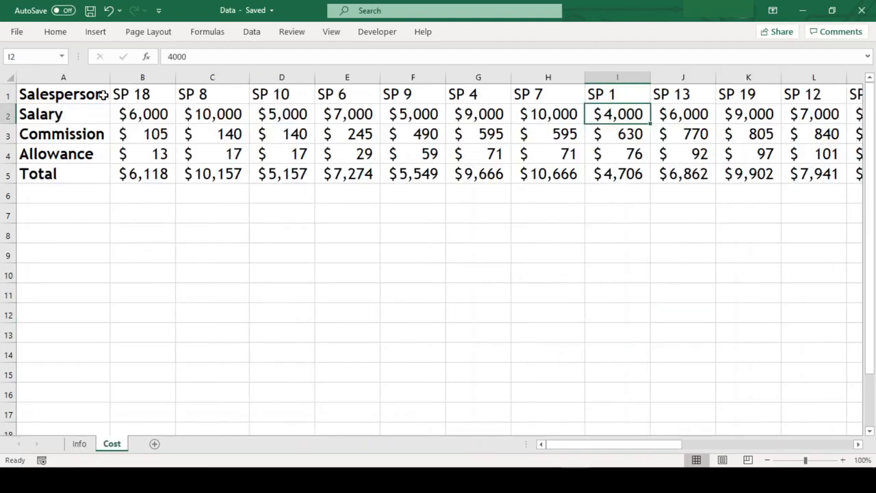
pyautogui.moveTo(142, 101); pyautogui.dragTo(141, 171)
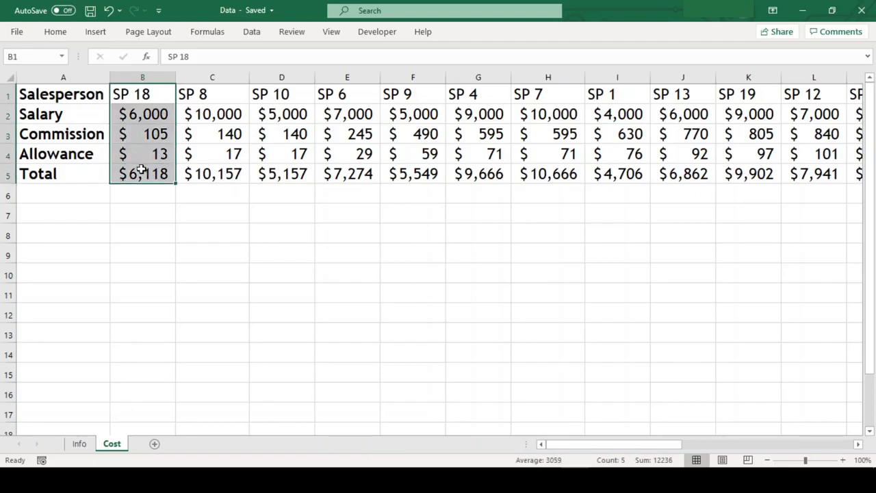
pyautogui.moveTo(219, 97); pyautogui.dragTo(219, 209)
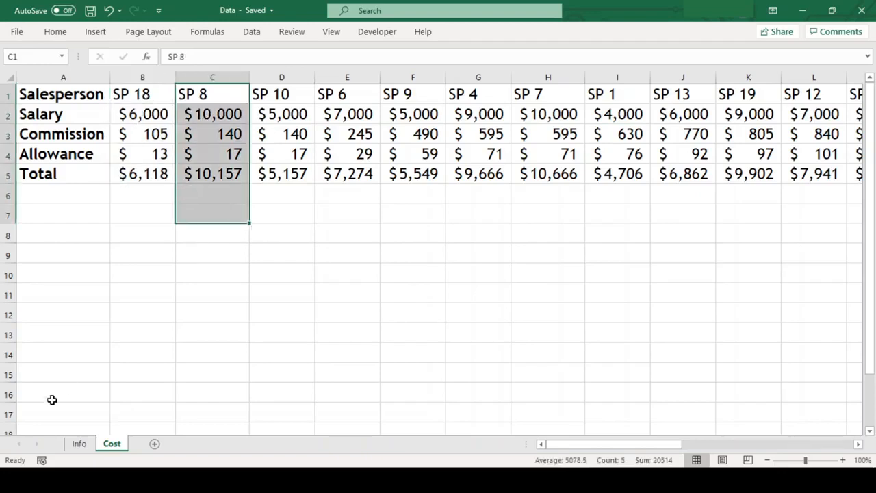
pyautogui.click(79, 443)
pyautogui.click(237, 280)
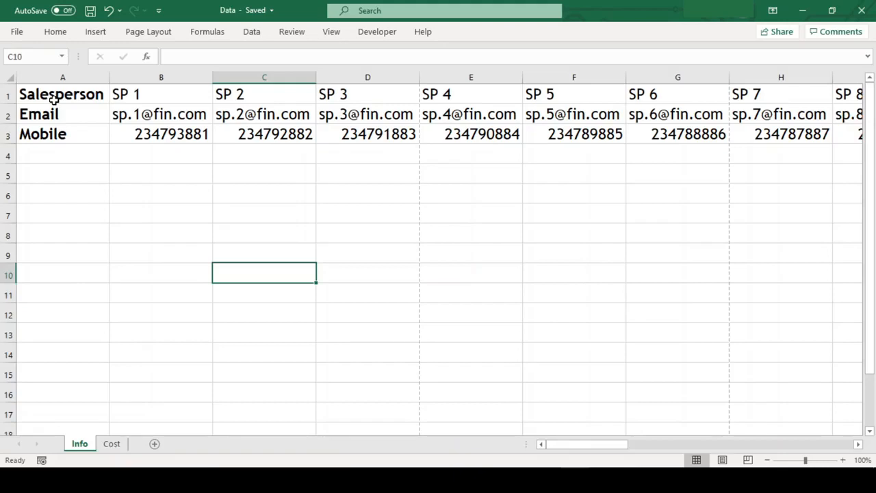
pyautogui.moveTo(59, 93); pyautogui.dragTo(291, 134)
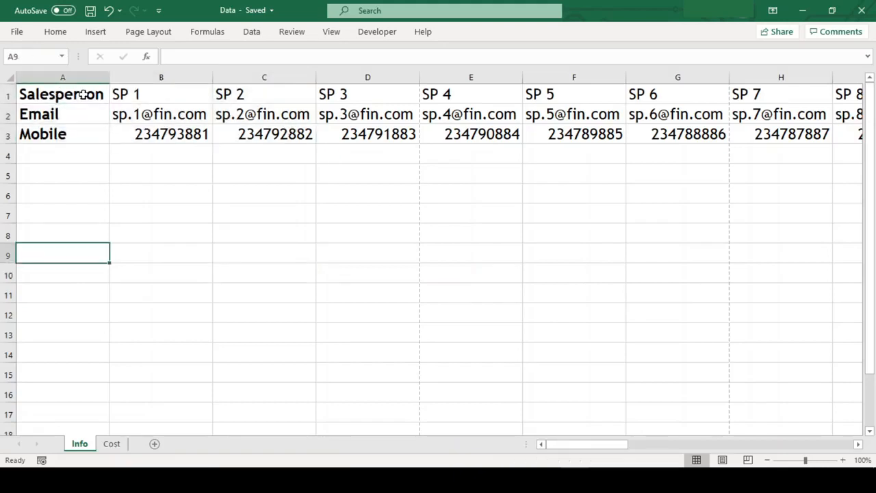
pyautogui.moveTo(62, 94); pyautogui.dragTo(84, 149)
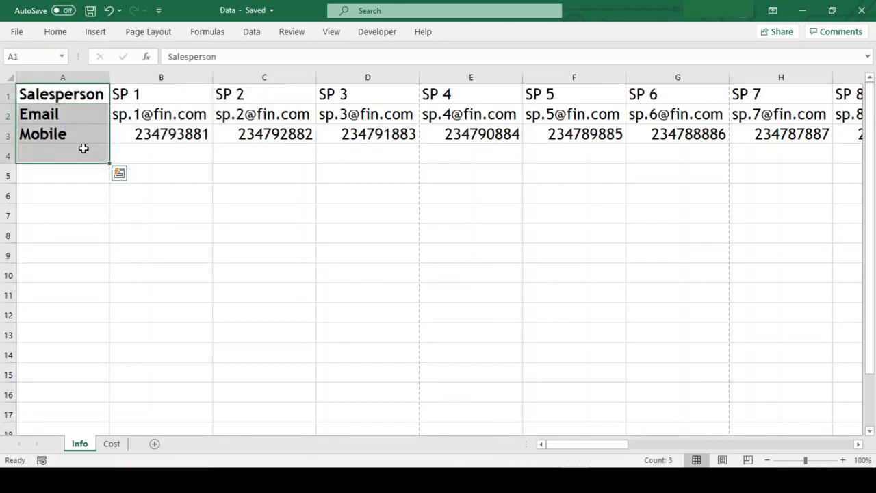
pyautogui.click(81, 133)
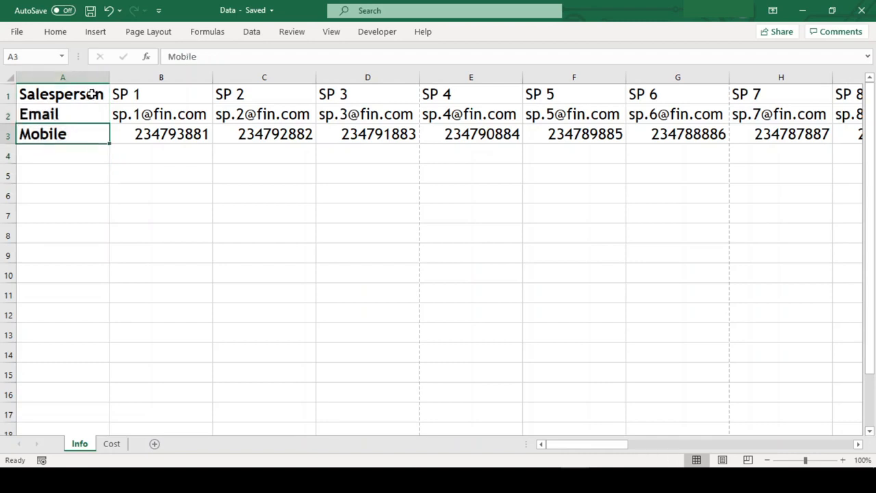
pyautogui.moveTo(91, 94); pyautogui.dragTo(88, 148)
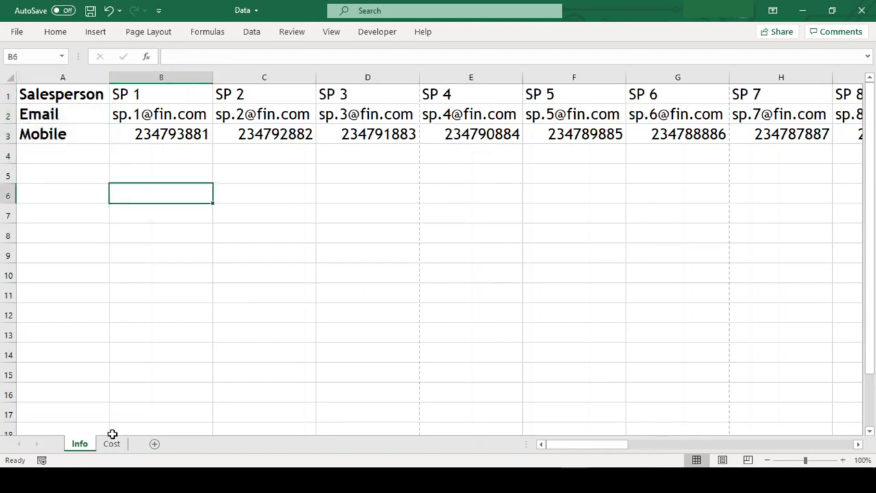
# Copy the Salary, Commission and Allowance labels from Cost A2:A4 into Info A4:A6.
pyautogui.click(112, 445)
pyautogui.click(60, 113)
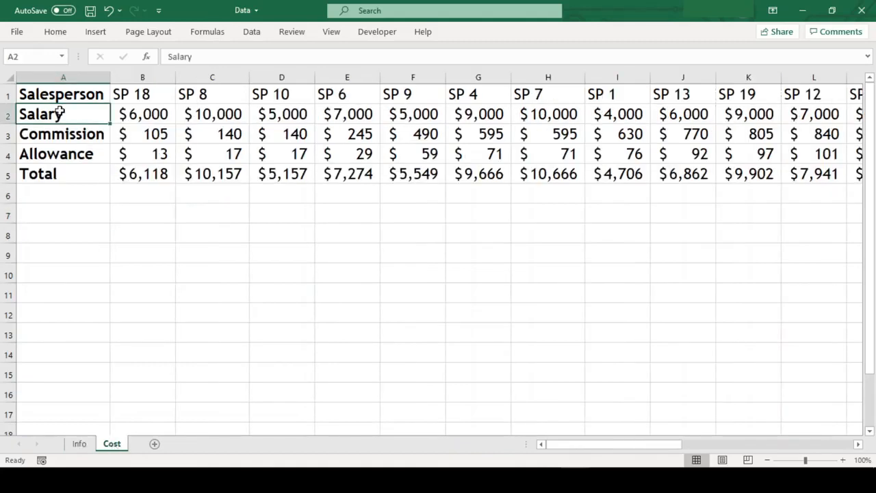
pyautogui.hotkey('shift', 'Down')
pyautogui.hotkey('shift', 'Down')
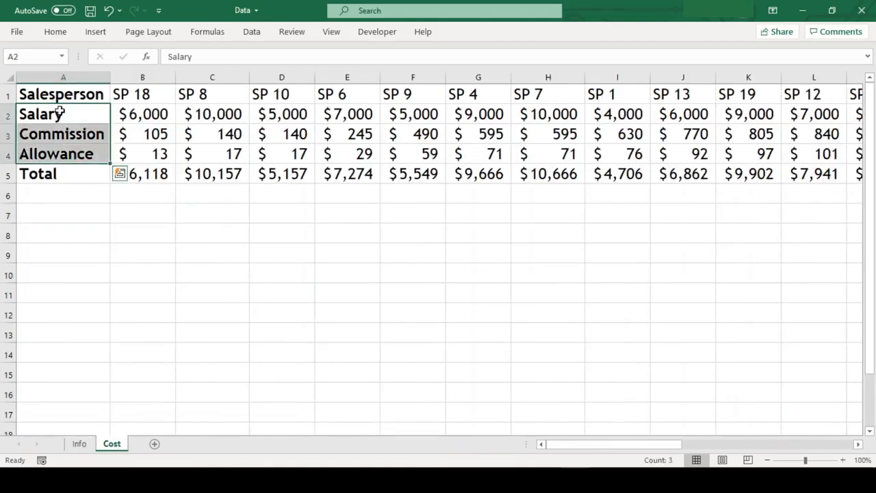
pyautogui.hotkey('ctrl', 'c')
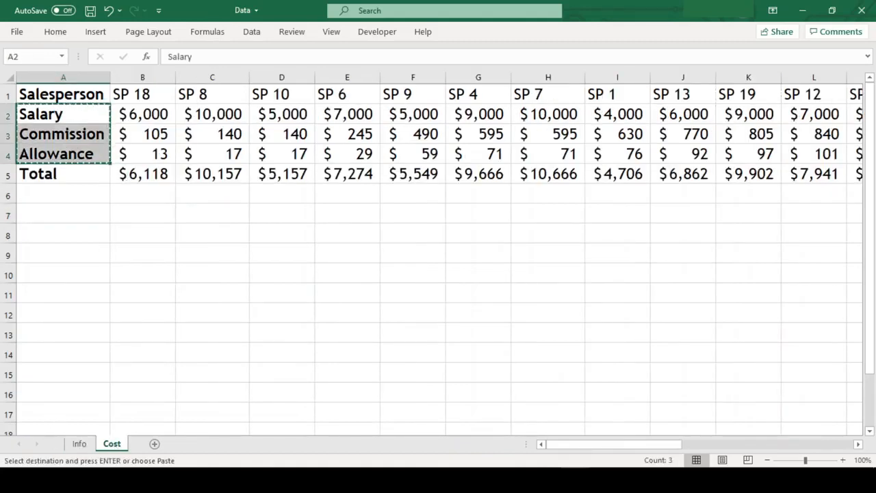
pyautogui.click(76, 446)
pyautogui.click(62, 154)
pyautogui.hotkey('shift', 'Down')
pyautogui.hotkey('shift', 'Down')
pyautogui.hotkey('ctrl', 'v')
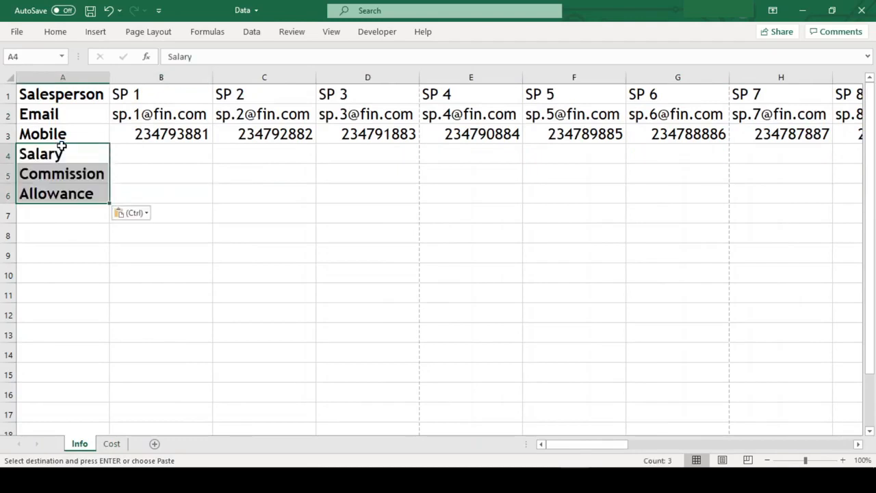
# Start an HLOOKUP formula in Info cell B4 with B1 as the lookup value.
pyautogui.press('Right')
pyautogui.write('=hl')
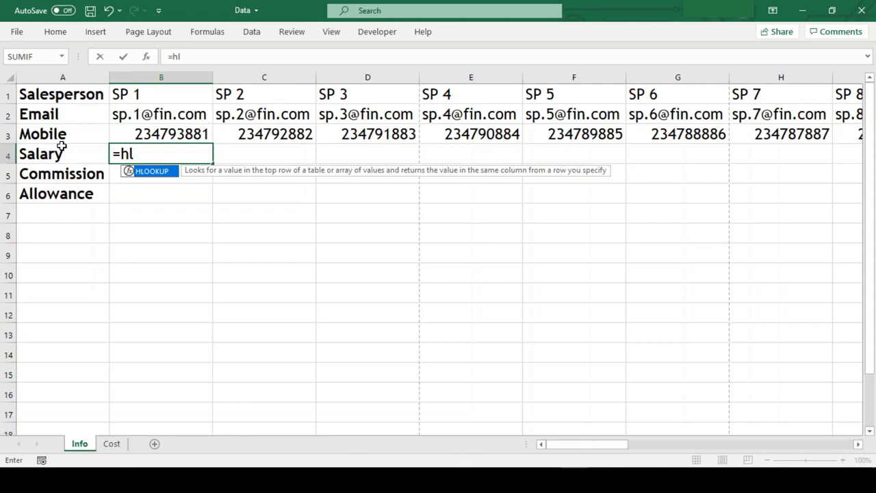
pyautogui.press('Tab')
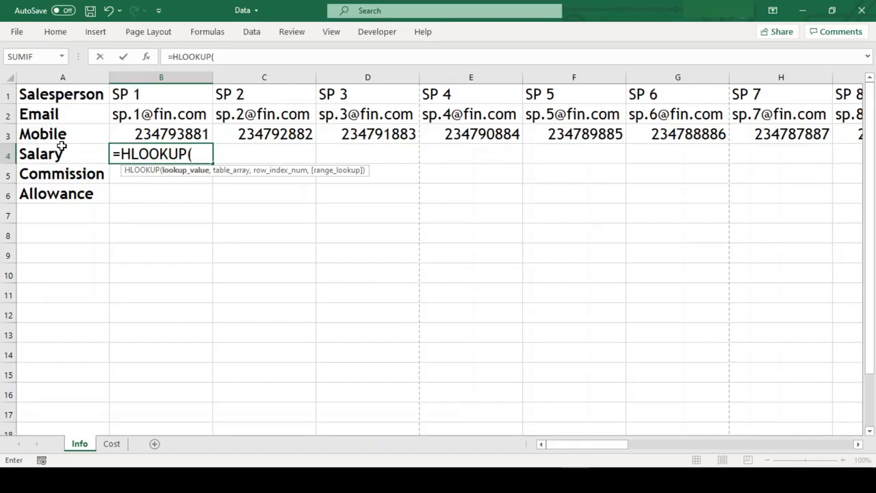
pyautogui.click(150, 95)
pyautogui.write(',')
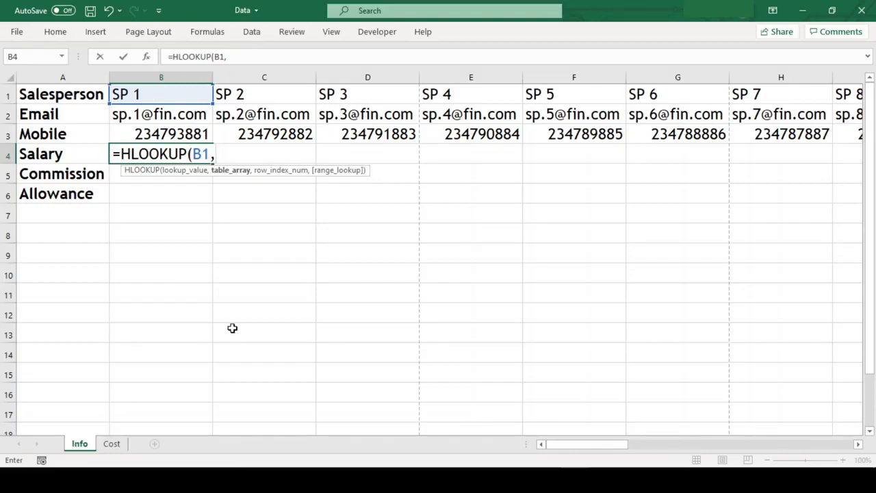
# Set the HLOOKUP table array to the range B1:Z4 on the Cost sheet.
pyautogui.click(113, 446)
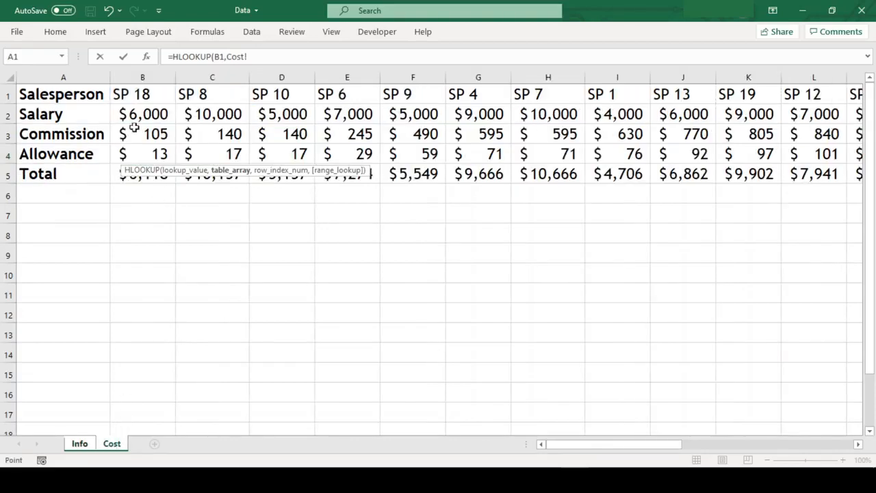
pyautogui.click(136, 97)
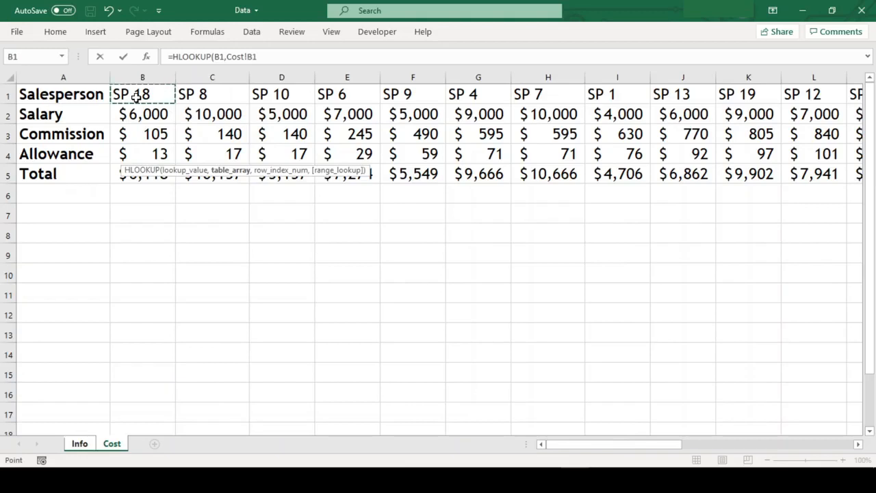
pyautogui.hotkey('shift', 'Down')
pyautogui.hotkey('shift', 'Down')
pyautogui.hotkey('shift', 'Down')
pyautogui.hotkey('shift', 'Right')
pyautogui.hotkey('shift', 'Right')
pyautogui.hotkey('shift', 'Right')
pyautogui.hotkey('shift', 'Right')
pyautogui.hotkey('shift', 'Right')
pyautogui.hotkey('shift', 'Right')
pyautogui.hotkey('shift', 'Right')
pyautogui.hotkey('shift', 'Right')
pyautogui.hotkey('shift', 'Right')
pyautogui.hotkey('shift', 'Right')
pyautogui.hotkey('shift', 'Right')
pyautogui.hotkey('shift', 'Right')
pyautogui.hotkey('shift', 'Right')
pyautogui.hotkey('shift', 'Right')
pyautogui.hotkey('shift', 'Right')
pyautogui.hotkey('shift', 'Right')
pyautogui.hotkey('shift', 'Right')
pyautogui.hotkey('shift', 'Right')
pyautogui.hotkey('shift', 'Right')
pyautogui.hotkey('shift', 'Right')
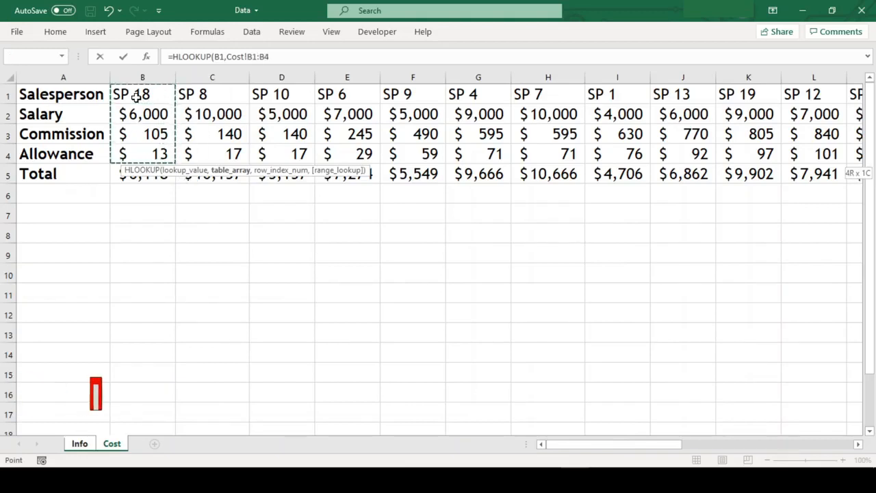
pyautogui.hotkey('shift', 'Right')
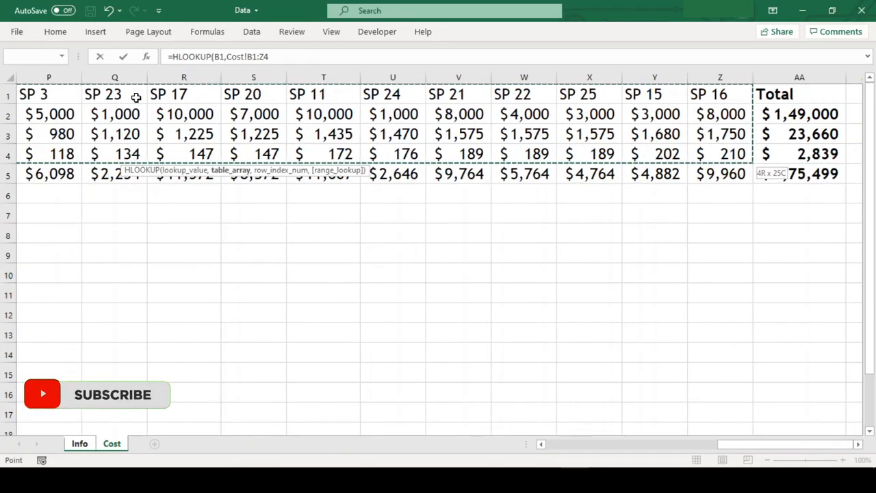
pyautogui.write(',')
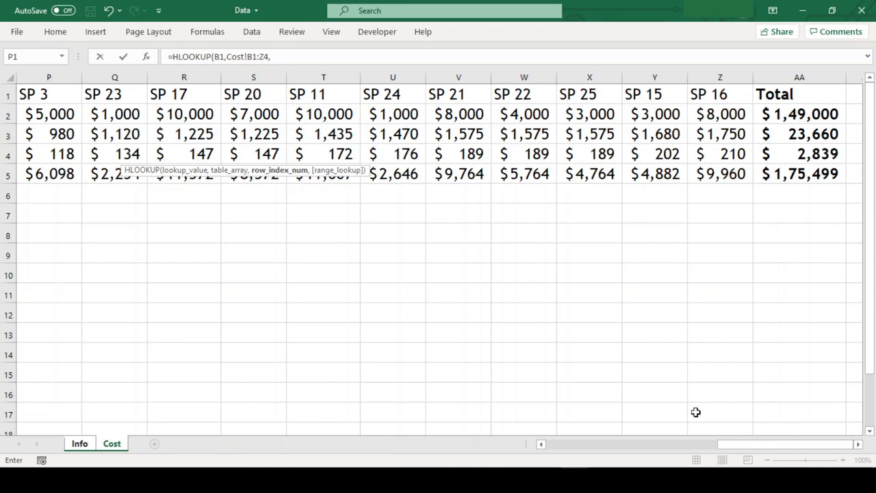
# Complete the B4 HLOOKUP with row index 2 and an exact match (FALSE).
pyautogui.moveTo(733, 446); pyautogui.dragTo(529, 463)
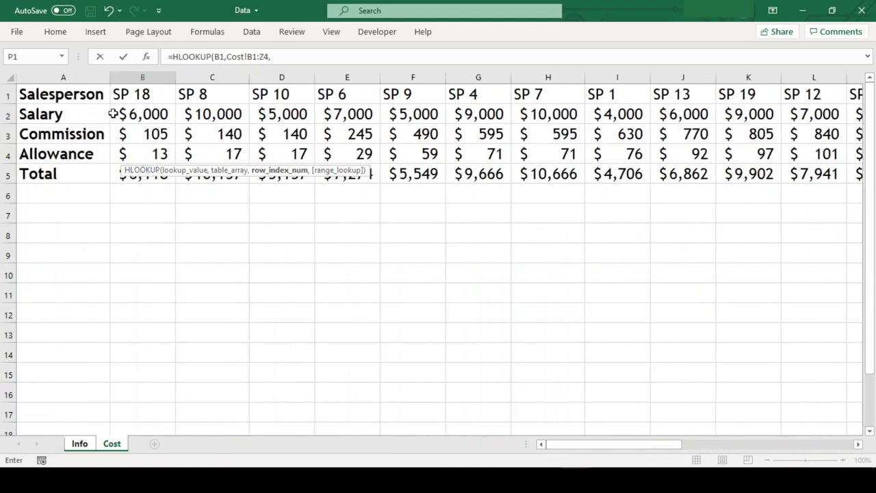
pyautogui.write('2,')
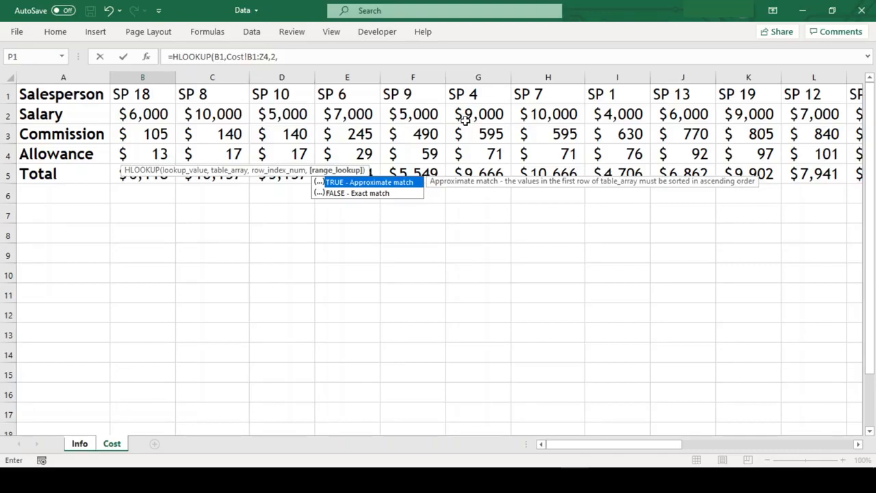
pyautogui.click(160, 149)
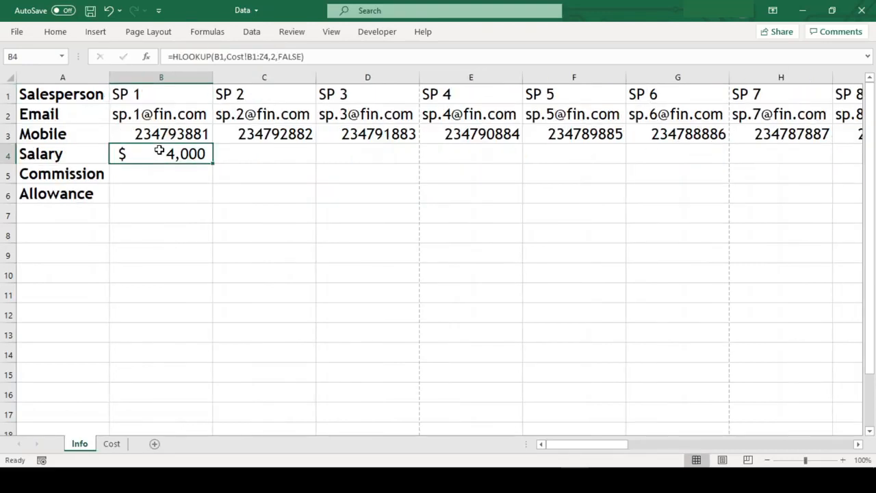
# Check SP 1's salary on the Cost sheet against the lookup result, and return to the Info sheet.
pyautogui.click(114, 446)
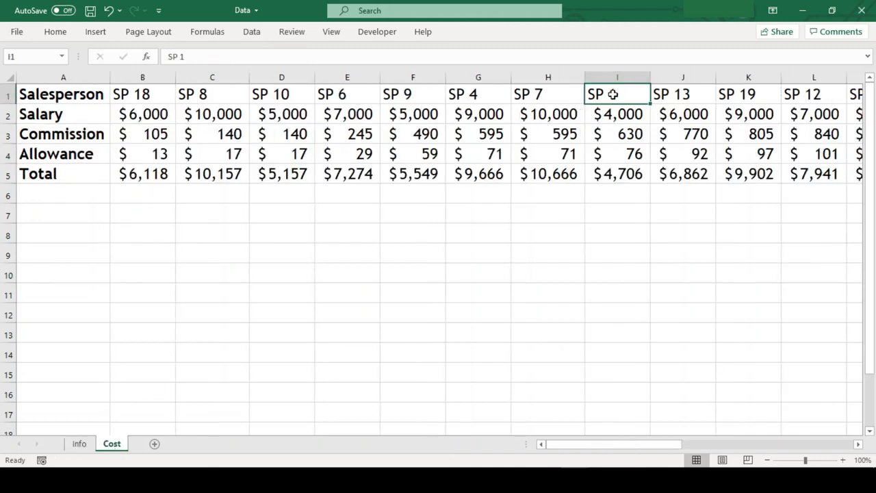
pyautogui.click(620, 114)
pyautogui.click(631, 95)
pyautogui.click(631, 116)
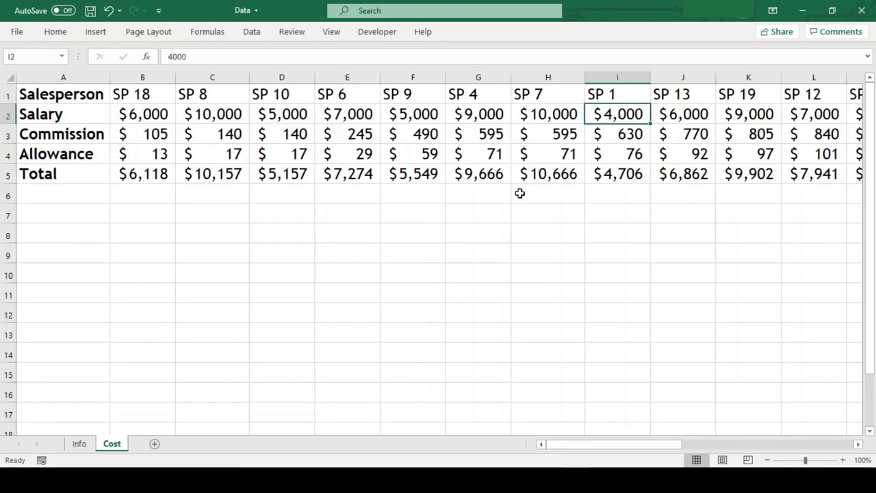
pyautogui.click(82, 446)
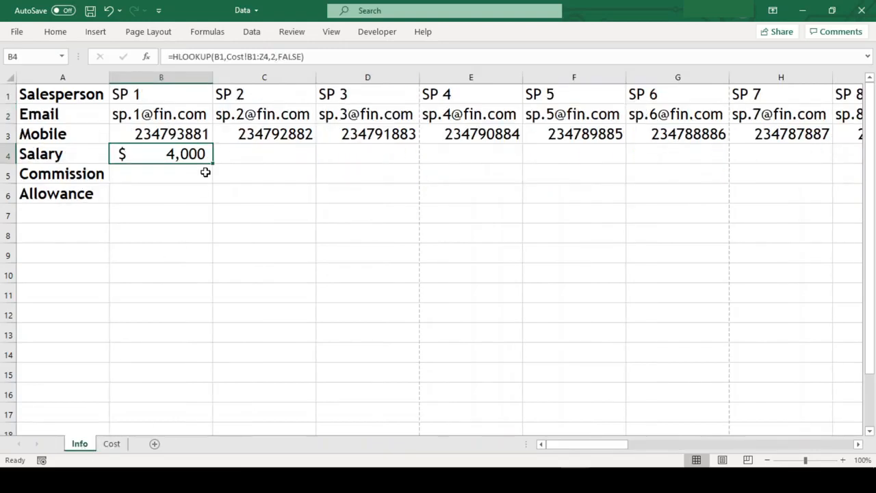
# Make the table range in the B4 formula absolute as Cost!$B$1:$Z$4.
pyautogui.press('F2')
pyautogui.click(261, 153)
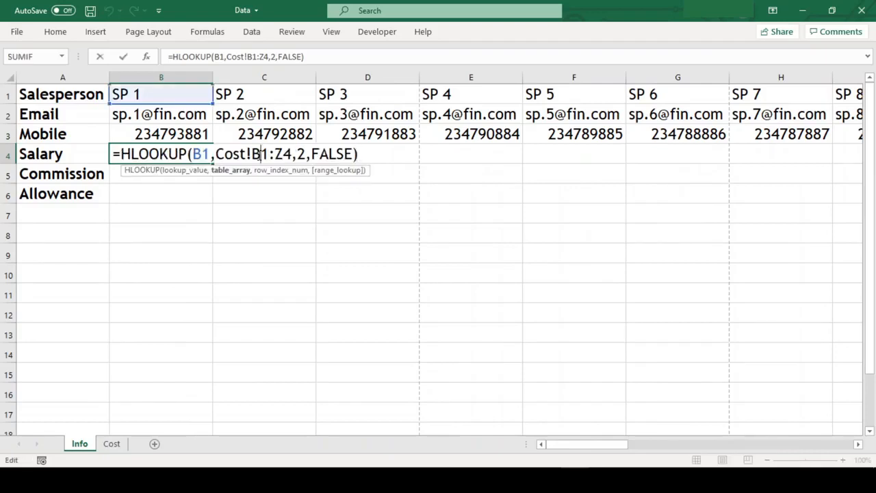
pyautogui.press('F4')
pyautogui.press('Right')
pyautogui.press('Right')
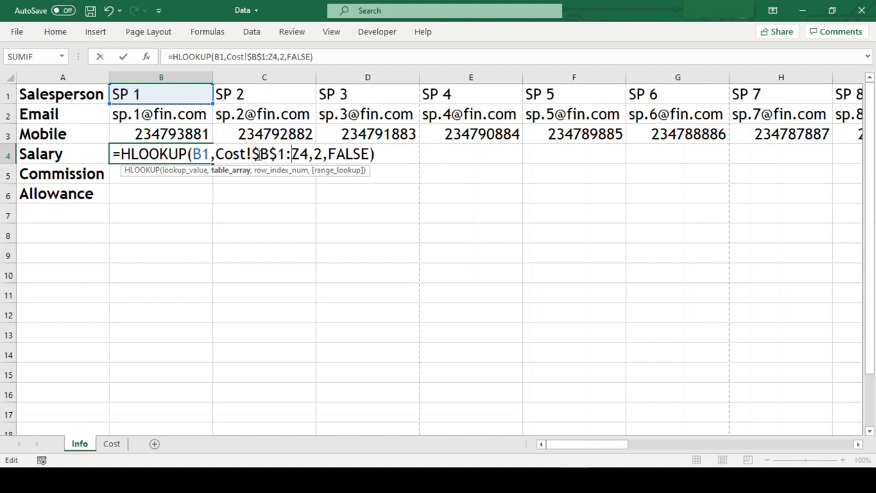
pyautogui.press('F4')
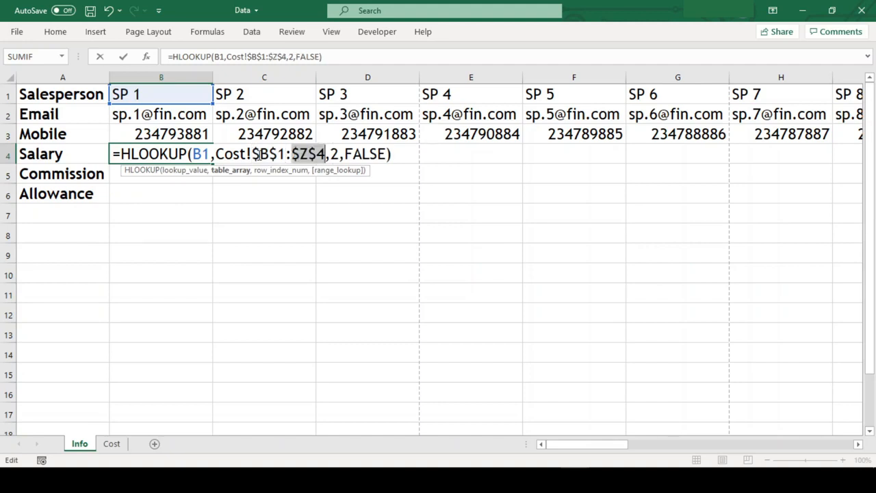
pyautogui.hotkey('ctrl', 'Return')
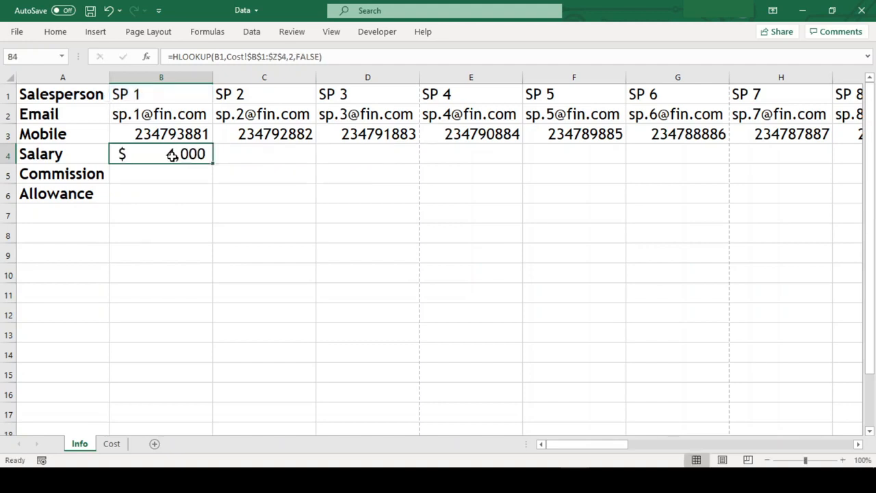
# Copy the B4 HLOOKUP formula text unchanged into the SP 1 Commission cell B5.
pyautogui.press('F2')
pyautogui.hotkey('ctrl', 'shift', 'Left')
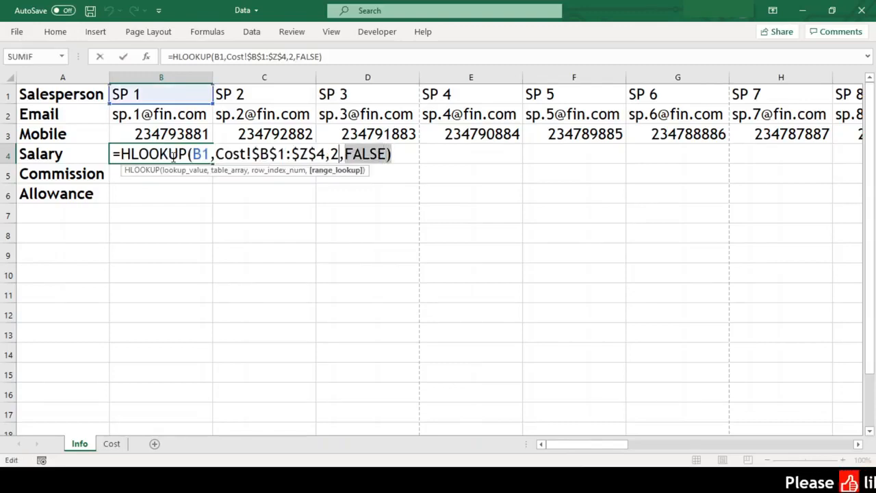
pyautogui.hotkey('shift', 'Home')
pyautogui.hotkey('ctrl', 'c')
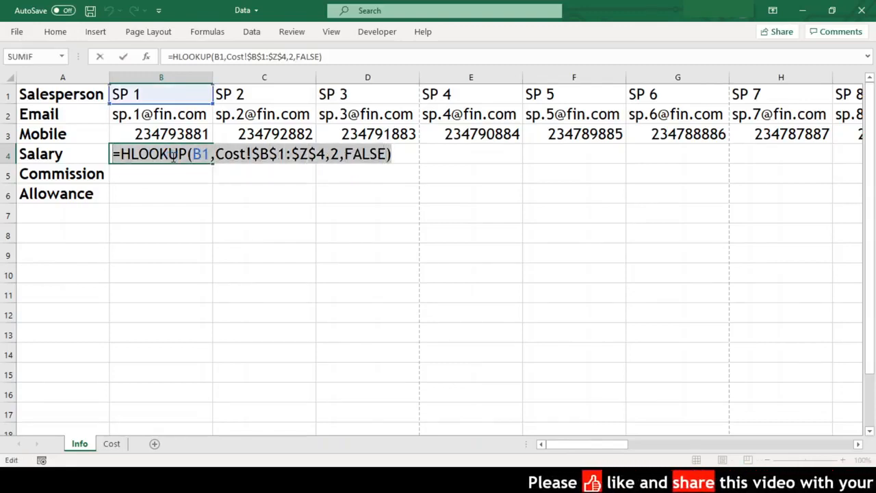
pyautogui.press('Return')
pyautogui.press('F2')
pyautogui.hotkey('ctrl', 'v')
# Review the lookup value and table range arguments of the HLOOKUP formula in B5.
pyautogui.press('Left')
pyautogui.press('Left')
pyautogui.press('Left')
pyautogui.press('Left')
pyautogui.press('Left')
pyautogui.press('Left')
pyautogui.press('Left')
pyautogui.press('Left')
pyautogui.press('Left')
pyautogui.press('Left')
pyautogui.press('Left')
pyautogui.press('Left')
pyautogui.press('Left')
pyautogui.press('Left')
pyautogui.press('Left')
pyautogui.press('Left')
pyautogui.press('Left')
pyautogui.press('Left')
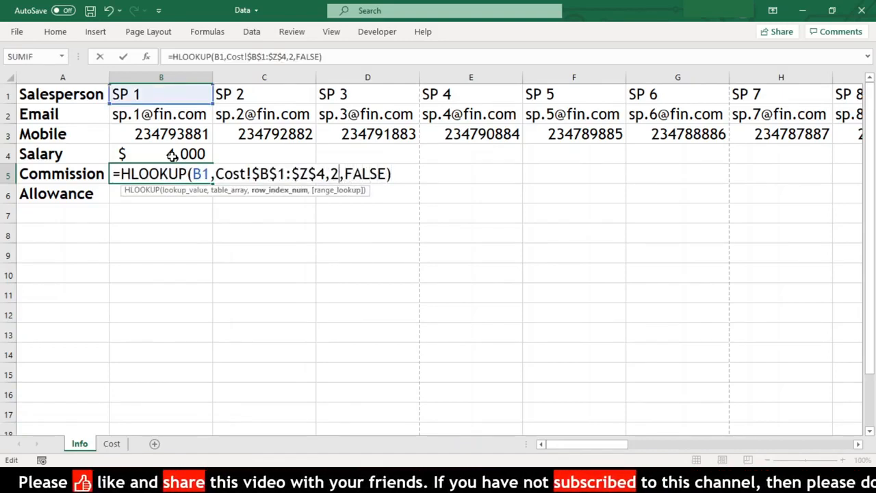
pyautogui.press('Left')
pyautogui.press('Left')
pyautogui.press('Left')
pyautogui.press('Left')
pyautogui.press('Left')
pyautogui.press('Left')
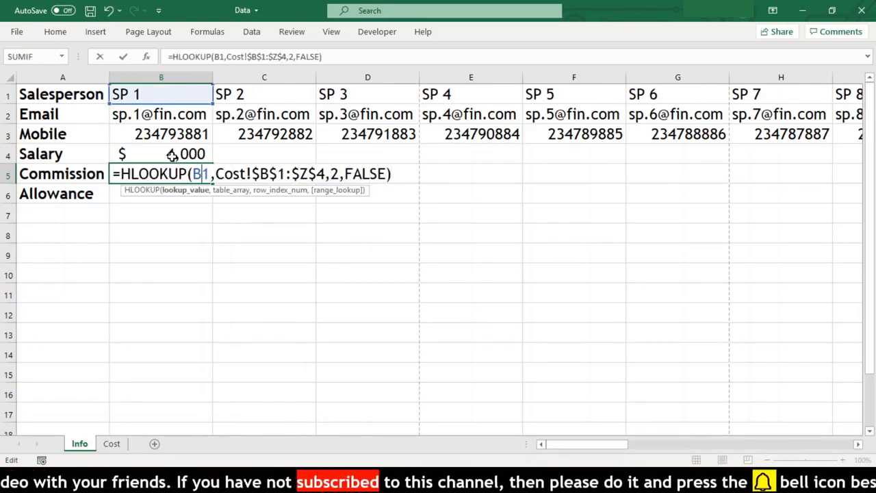
pyautogui.hotkey('shift', 'Right')
pyautogui.hotkey('shift', 'Right')
pyautogui.press('Right')
pyautogui.press('Right')
pyautogui.hotkey('shift', 'Right')
pyautogui.hotkey('shift', 'Right')
pyautogui.hotkey('shift', 'Right')
pyautogui.hotkey('shift', 'Right')
pyautogui.hotkey('shift', 'Right')
pyautogui.hotkey('shift', 'Right')
pyautogui.hotkey('shift', 'Right')
pyautogui.hotkey('shift', 'Right')
pyautogui.hotkey('shift', 'Right')
pyautogui.hotkey('shift', 'Right')
pyautogui.hotkey('shift', 'Right')
pyautogui.hotkey('shift', 'Right')
pyautogui.hotkey('shift', 'Right')
# Set the row index of the B5 Commission HLOOKUP to 3.
pyautogui.press('Right')
pyautogui.press('Right')
pyautogui.press('Right')
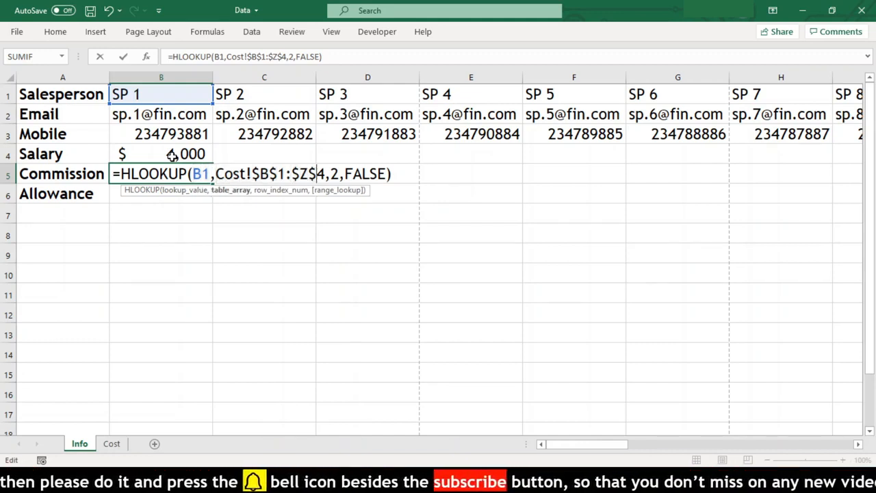
pyautogui.hotkey('shift', 'Right')
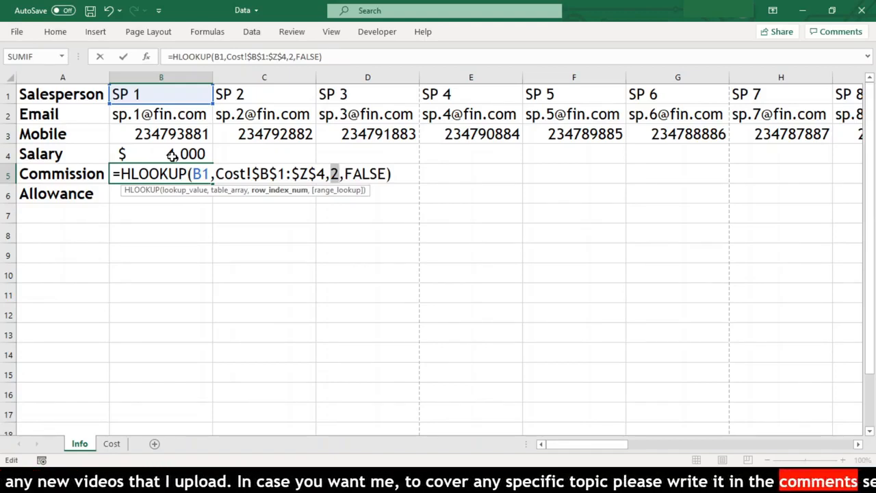
pyautogui.write('3')
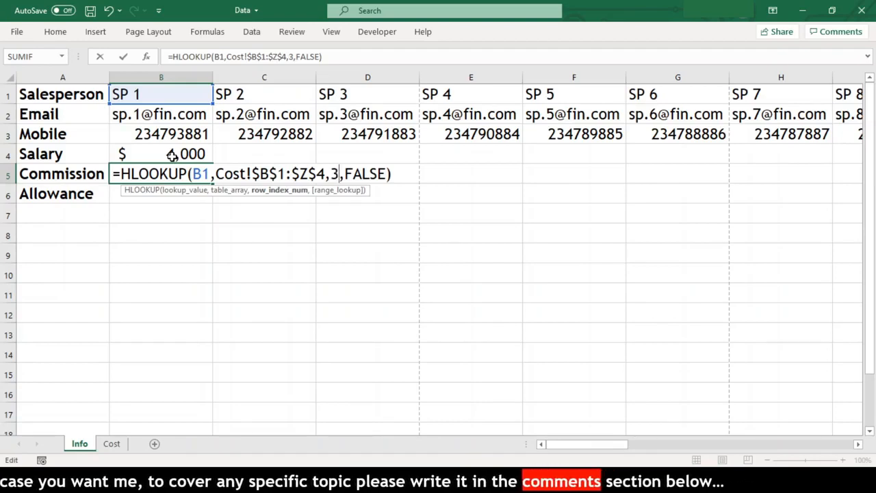
pyautogui.press('Return')
# Copy the B5 HLOOKUP formula text unchanged into the SP 1 Allowance cell B6.
pyautogui.press('Up')
pyautogui.press('F2')
pyautogui.hotkey('shift', 'Left')
pyautogui.hotkey('shift', 'Left')
pyautogui.hotkey('shift', 'Left')
pyautogui.hotkey('shift', 'Left')
pyautogui.hotkey('shift', 'Left')
pyautogui.hotkey('shift', 'Left')
pyautogui.hotkey('shift', 'Left')
pyautogui.hotkey('shift', 'Left')
pyautogui.hotkey('shift', 'Home')
pyautogui.hotkey('ctrl', 'c')
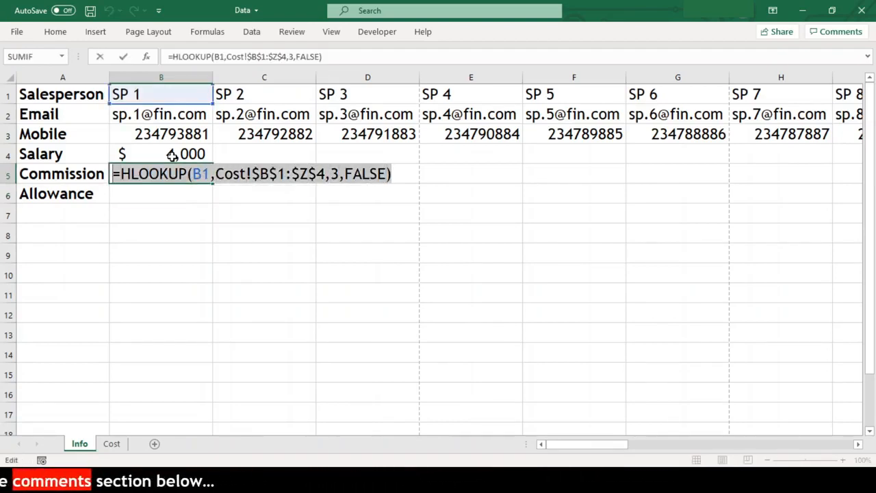
pyautogui.press('Escape')
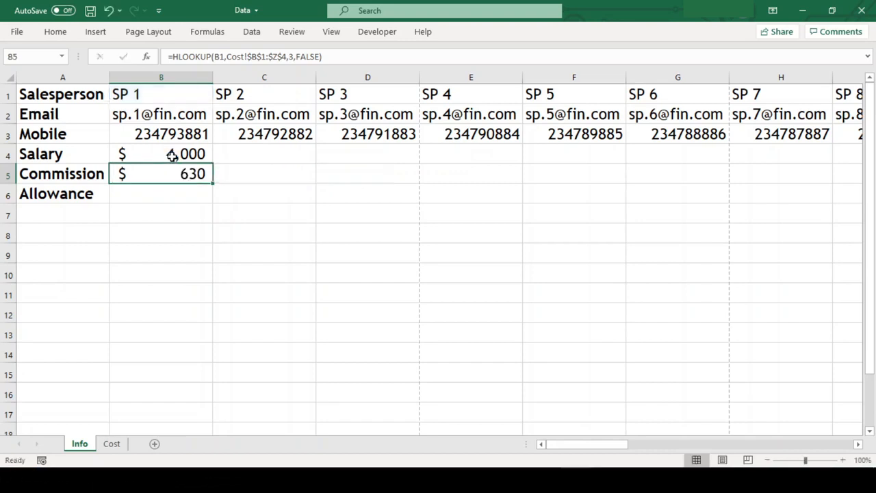
pyautogui.press('Down')
pyautogui.press('F2')
pyautogui.hotkey('ctrl', 'v')
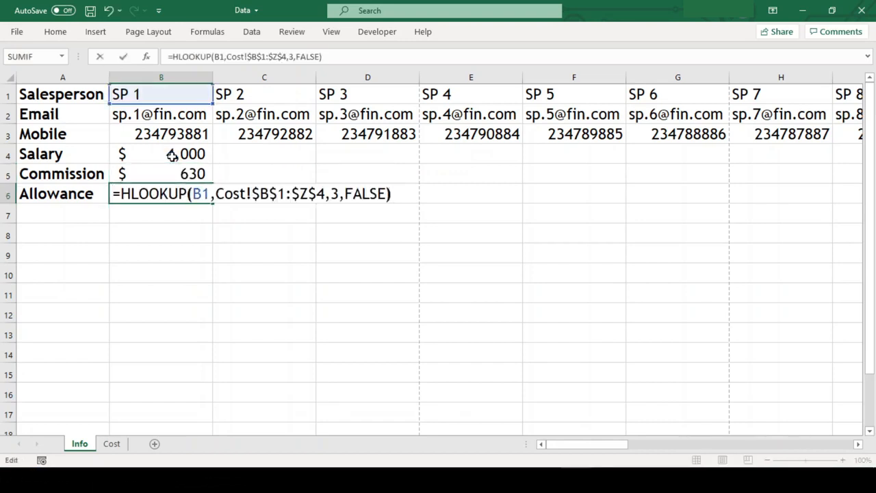
# Set the row index of the B6 Allowance HLOOKUP to 4.
pyautogui.press('Left')
pyautogui.press('Left')
pyautogui.press('Left')
pyautogui.press('Left')
pyautogui.press('Left')
pyautogui.press('Left')
pyautogui.press('Left')
pyautogui.press('Left')
pyautogui.hotkey('shift', 'Right')
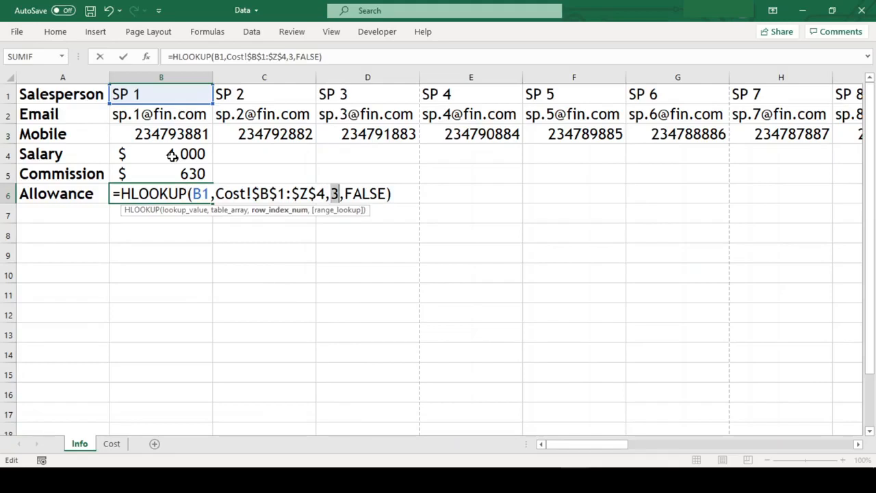
pyautogui.write('4')
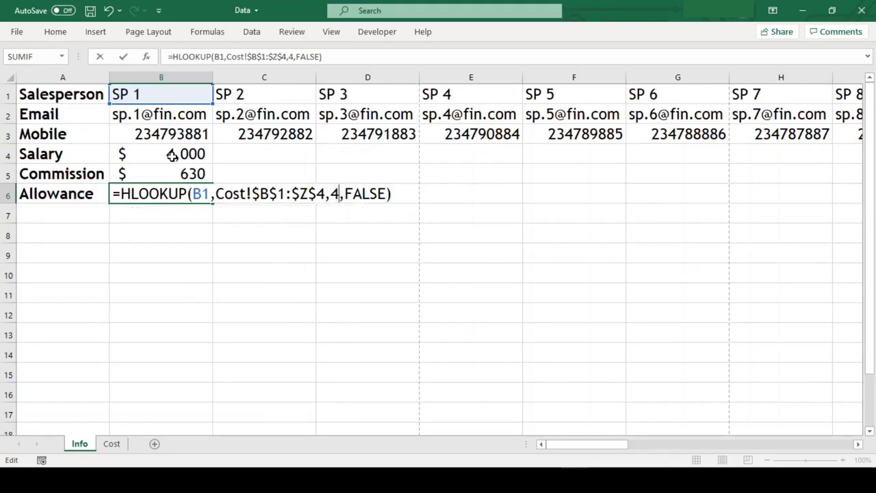
pyautogui.press('Return')
# Copy the SP 1 salary, commission and allowance formulas in B4:B6 across to C4:Z6 for SP 2 through SP 25.
pyautogui.press('Up')
pyautogui.press('Up')
pyautogui.press('Up')
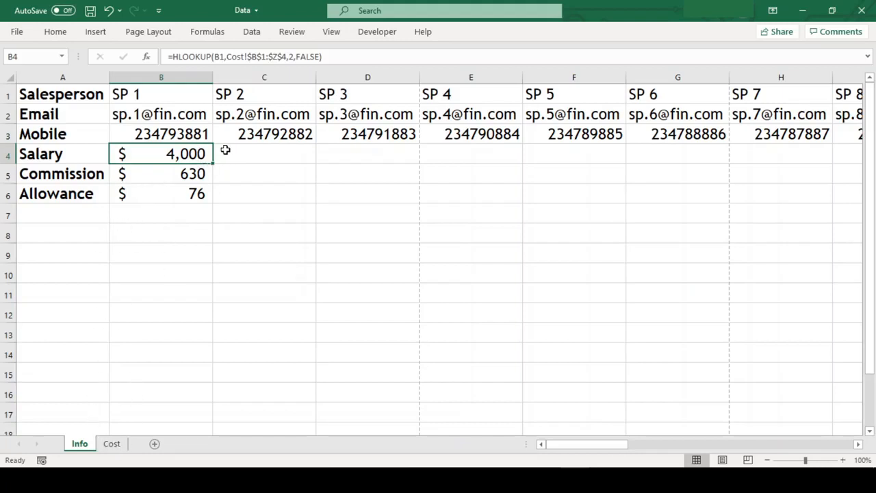
pyautogui.hotkey('shift', 'Down')
pyautogui.hotkey('shift', 'Down')
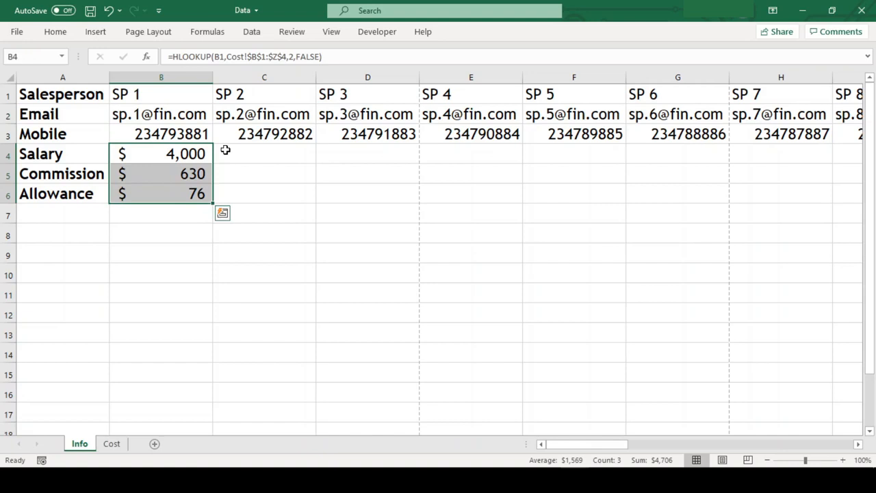
pyautogui.hotkey('ctrl', 'c')
pyautogui.click(225, 149)
pyautogui.hotkey('shift', 'Down')
pyautogui.hotkey('shift', 'Down')
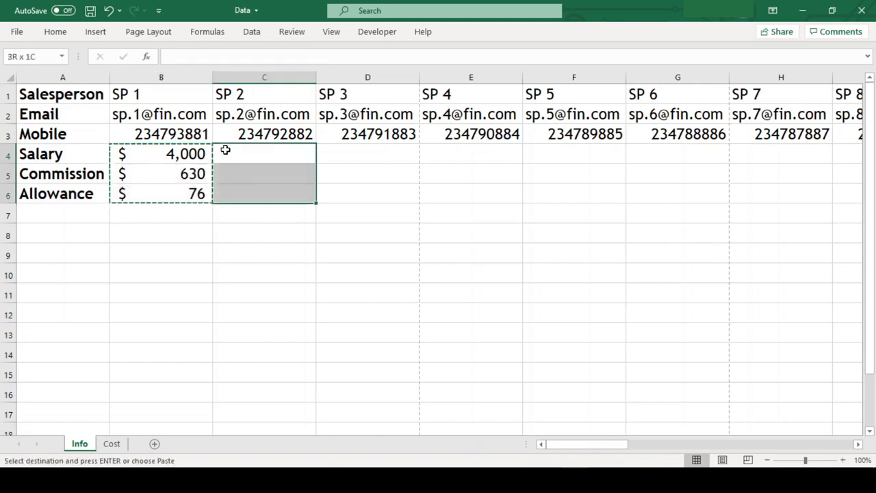
pyautogui.hotkey('shift', 'Right')
pyautogui.hotkey('shift', 'Right')
pyautogui.hotkey('shift', 'Right')
pyautogui.hotkey('shift', 'Right')
pyautogui.hotkey('shift', 'Right')
pyautogui.hotkey('shift', 'Right')
pyautogui.hotkey('shift', 'Right')
pyautogui.hotkey('shift', 'Right')
pyautogui.hotkey('shift', 'Right')
pyautogui.hotkey('shift', 'Right')
pyautogui.hotkey('shift', 'Right')
pyautogui.hotkey('shift', 'Right')
pyautogui.hotkey('shift', 'Right')
pyautogui.hotkey('shift', 'Right')
pyautogui.hotkey('shift', 'Right')
pyautogui.hotkey('shift', 'Right')
pyautogui.hotkey('shift', 'Right')
pyautogui.hotkey('shift', 'Right')
pyautogui.hotkey('shift', 'Right')
pyautogui.hotkey('shift', 'Right')
pyautogui.hotkey('shift', 'Right')
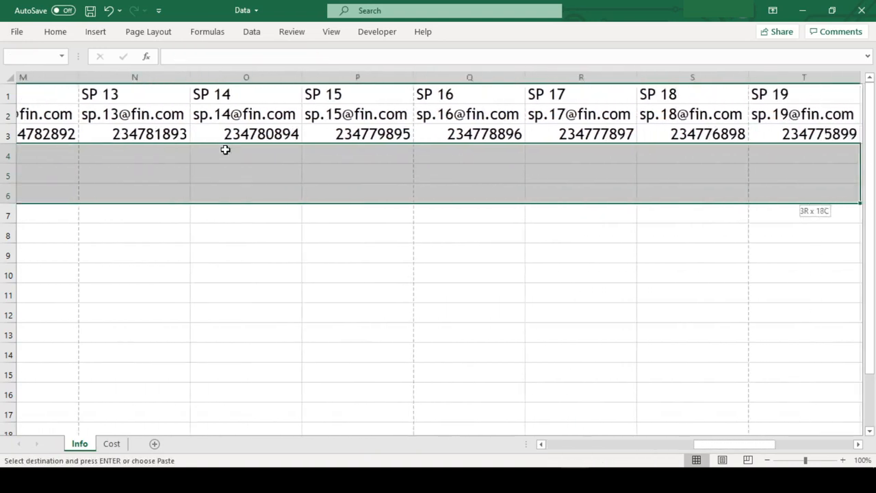
pyautogui.hotkey('shift', 'Left')
pyautogui.hotkey('ctrl', 'v')
# Review the copied lookup results across all salespeople up to SP 25, return to the row labels and clear the copy selection.
pyautogui.press('Right')
pyautogui.press('Right')
pyautogui.press('Right')
pyautogui.press('Right')
pyautogui.press('Right')
pyautogui.press('Right')
pyautogui.press('Right')
pyautogui.press('Right')
pyautogui.press('Right')
pyautogui.press('Right')
pyautogui.press('Right')
pyautogui.press('Right')
pyautogui.press('Right')
pyautogui.press('Right')
pyautogui.press('Right')
pyautogui.press('Right')
pyautogui.press('Right')
pyautogui.press('Right')
pyautogui.press('Right')
pyautogui.press('Right')
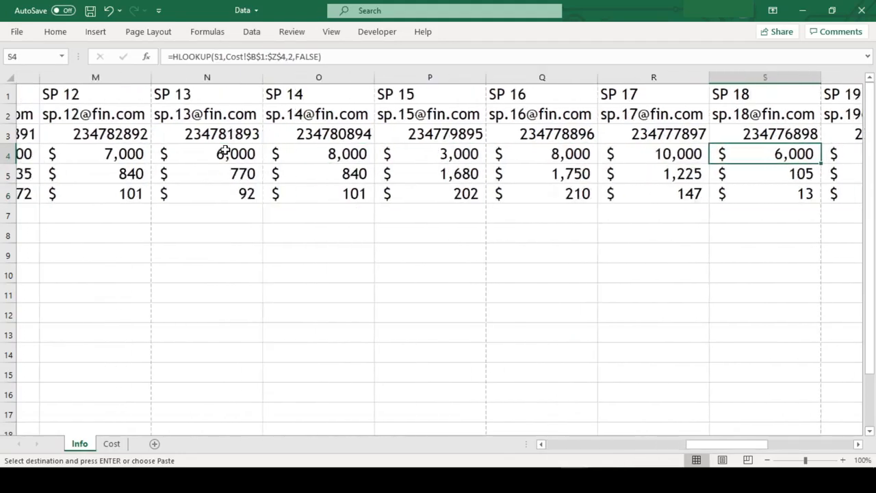
pyautogui.press('Down')
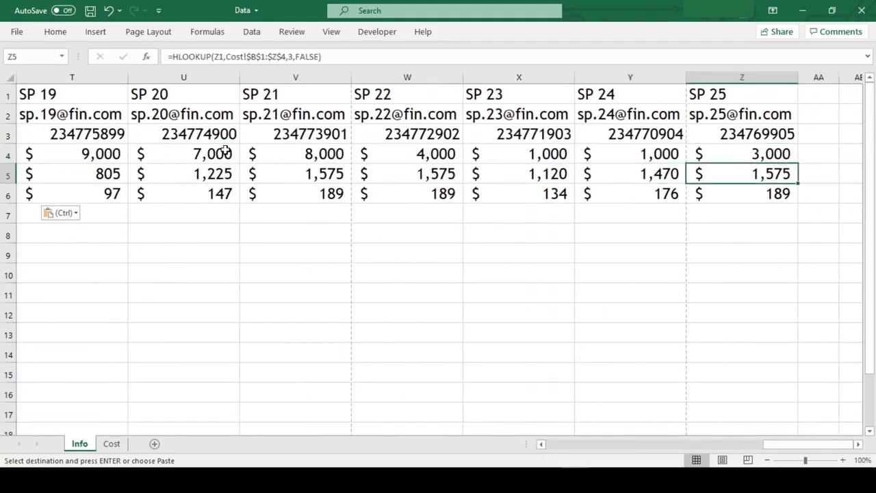
pyautogui.press('Left')
pyautogui.press('Left')
pyautogui.press('Left')
pyautogui.press('Left')
pyautogui.press('Left')
pyautogui.press('Left')
pyautogui.press('Left')
pyautogui.press('Left')
pyautogui.press('Left')
pyautogui.press('Left')
pyautogui.press('Left')
pyautogui.press('Left')
pyautogui.press('Left')
pyautogui.press('Left')
pyautogui.press('Left')
pyautogui.press('Left')
pyautogui.press('Left')
pyautogui.press('Left')
pyautogui.press('Left')
pyautogui.press('Left')
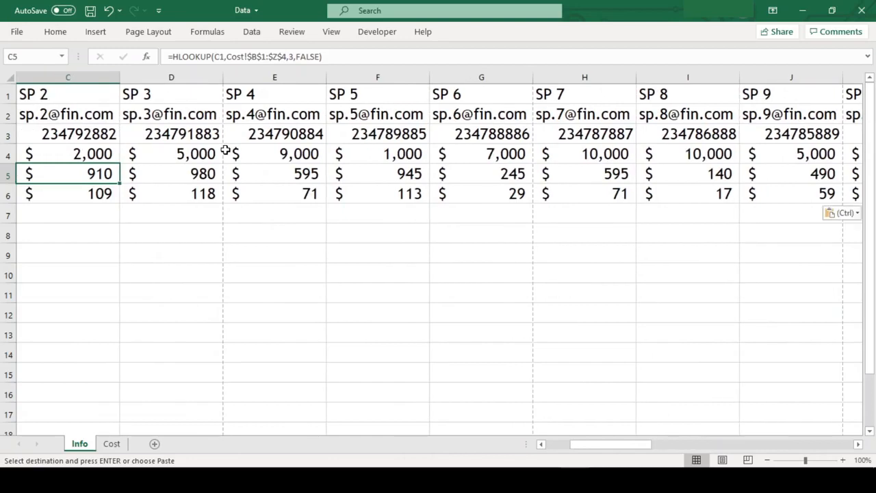
pyautogui.press('Left')
pyautogui.press('Left')
pyautogui.press('Escape')
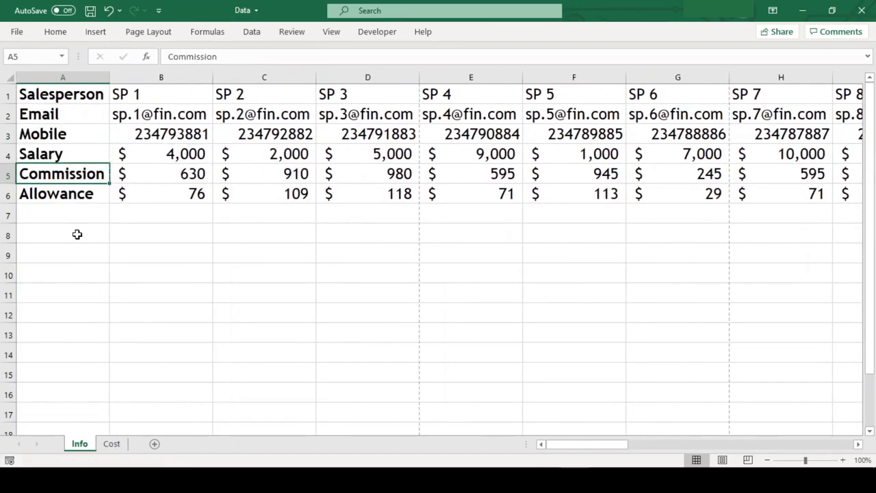